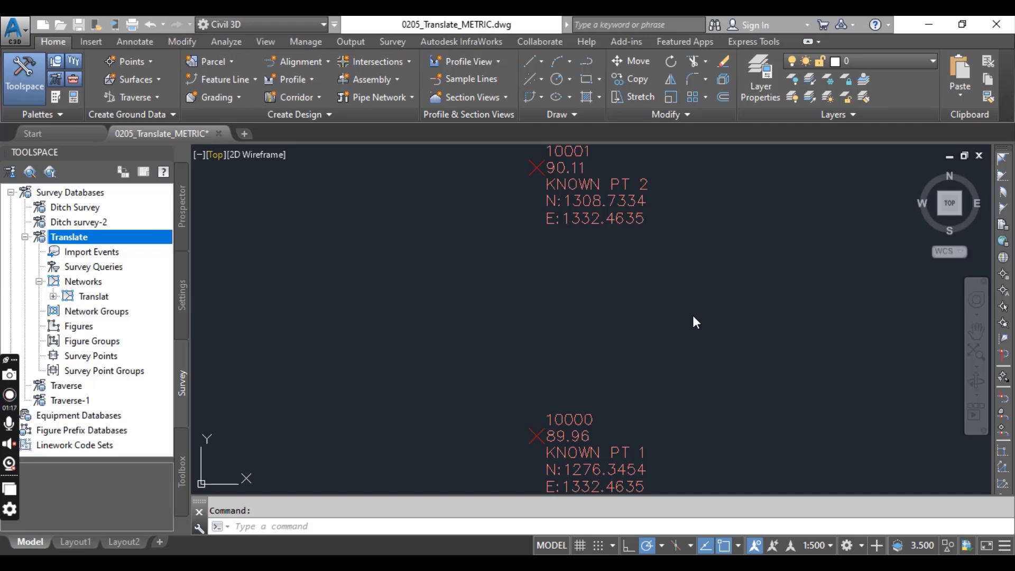
# Step: Show the Prospector tree for the 0205_Translate_METRIC drawing, listing its points and objects
pyautogui.moveTo(163, 136)
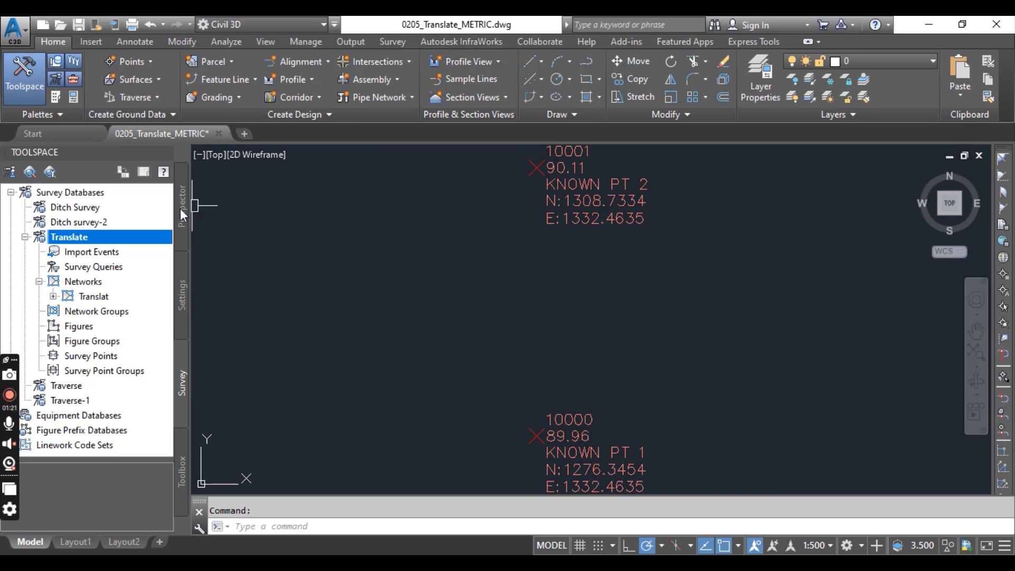
pyautogui.click(183, 211)
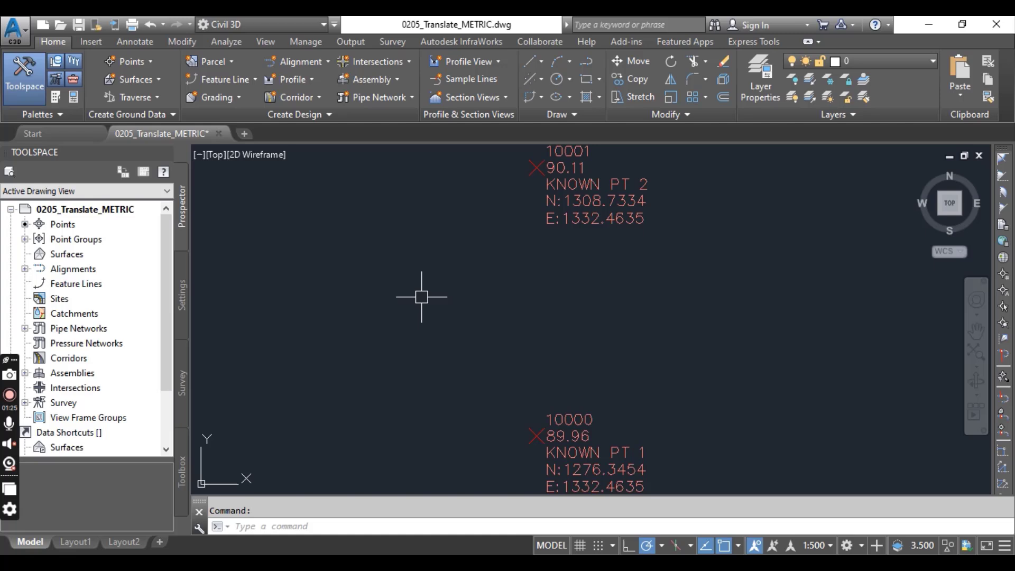
# Step: Create a local survey database named 'New local survey for translation'
pyautogui.click(183, 389)
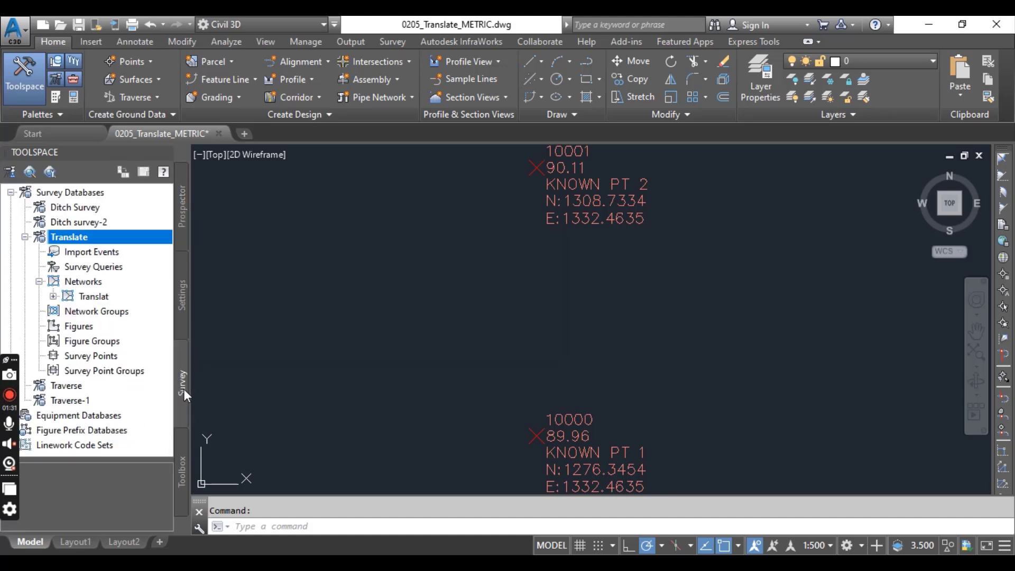
pyautogui.click(77, 194)
pyautogui.rightClick(77, 196)
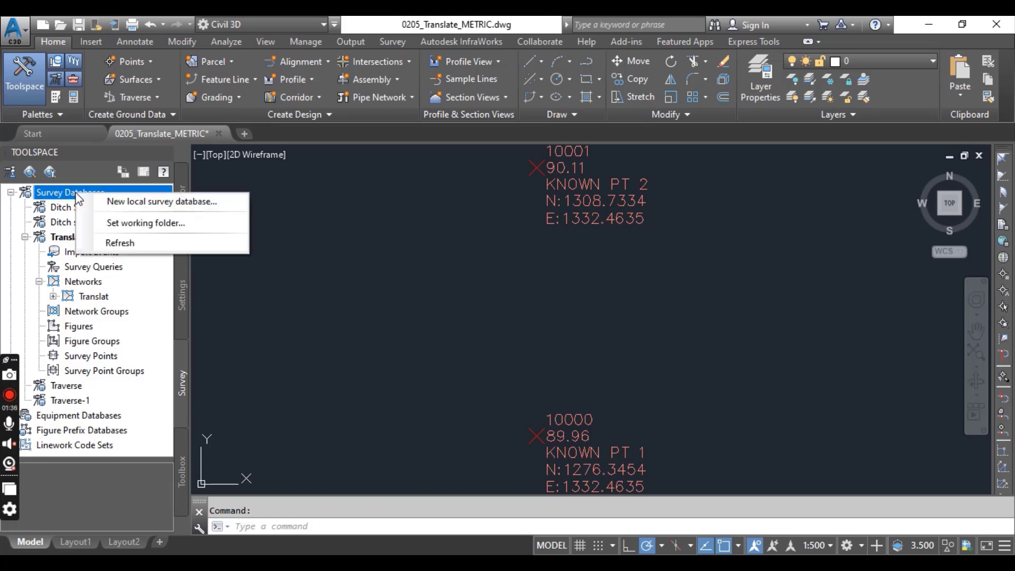
pyautogui.click(137, 203)
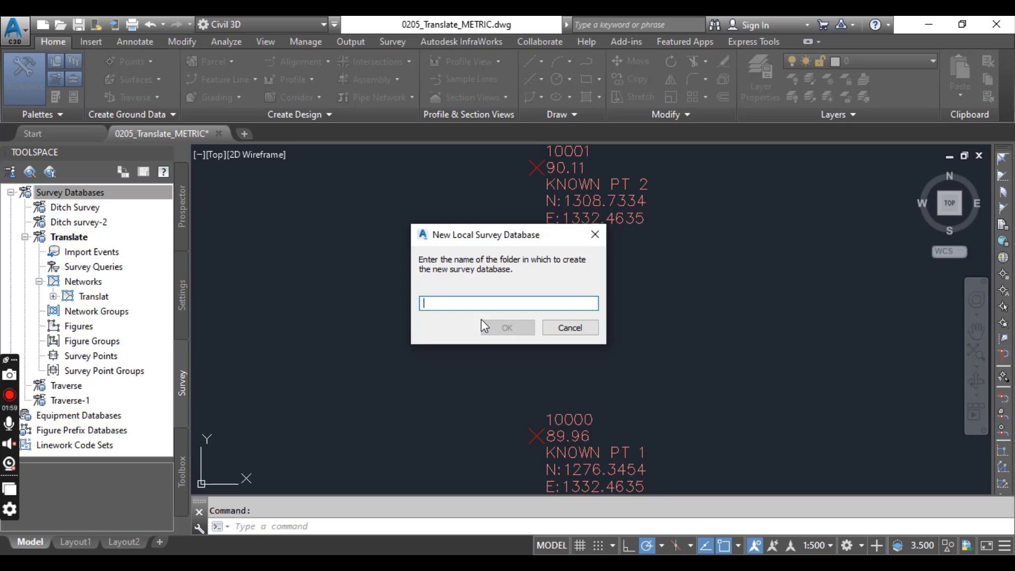
pyautogui.write('T')
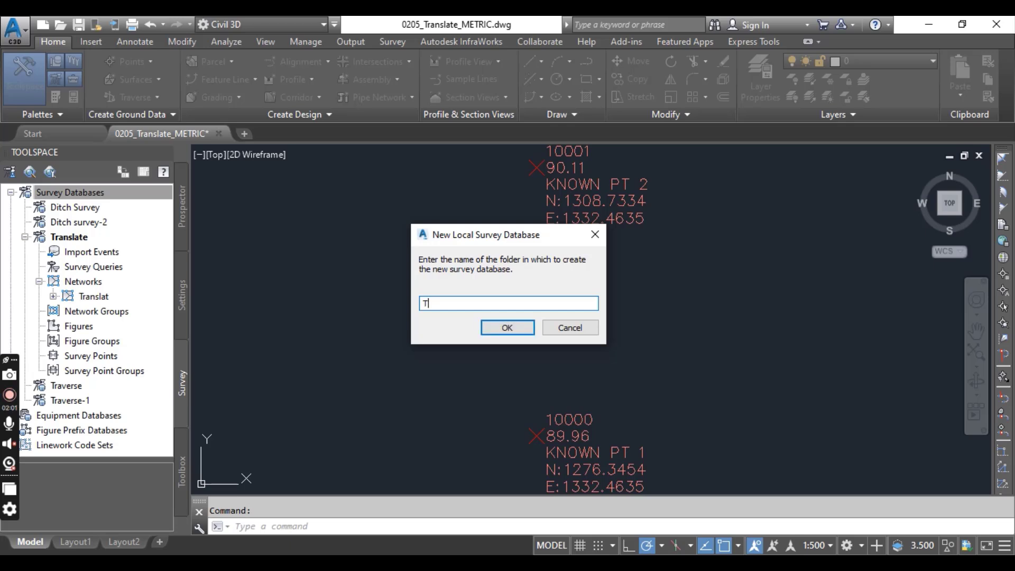
pyautogui.press('BackSpace')
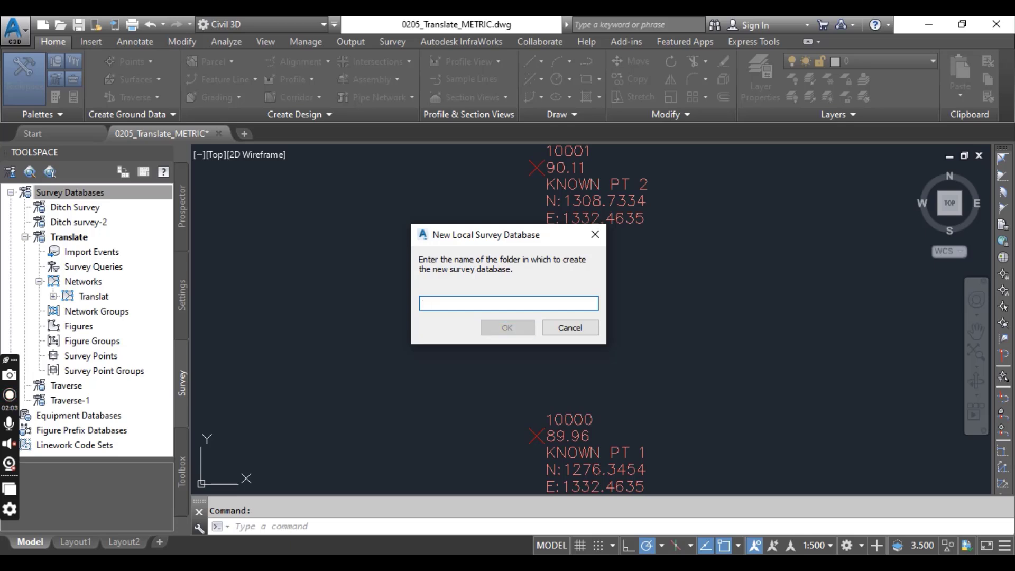
pyautogui.write('N')
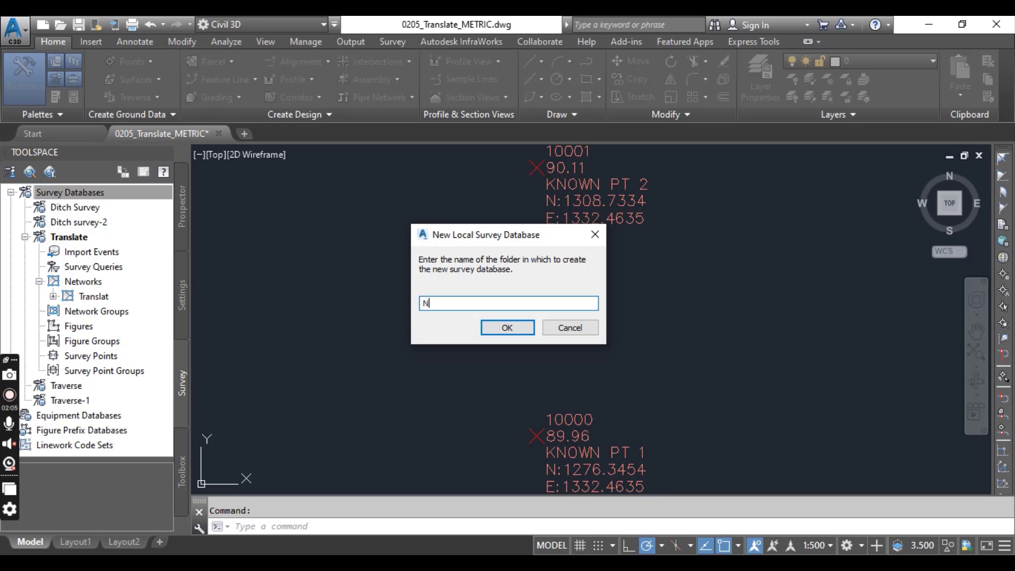
pyautogui.write('ew local survey for trans')
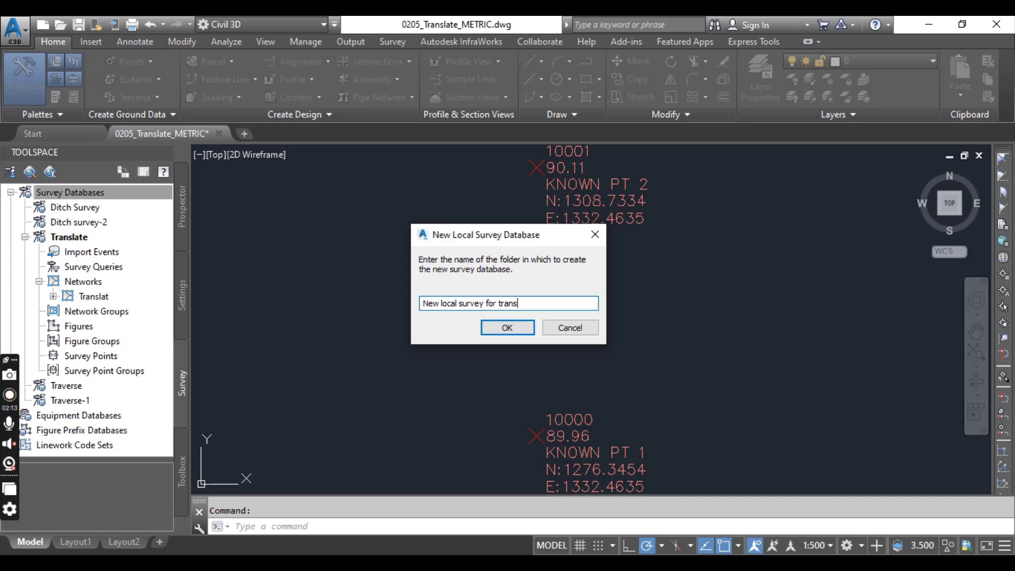
pyautogui.write('lation')
pyautogui.click(482, 320)
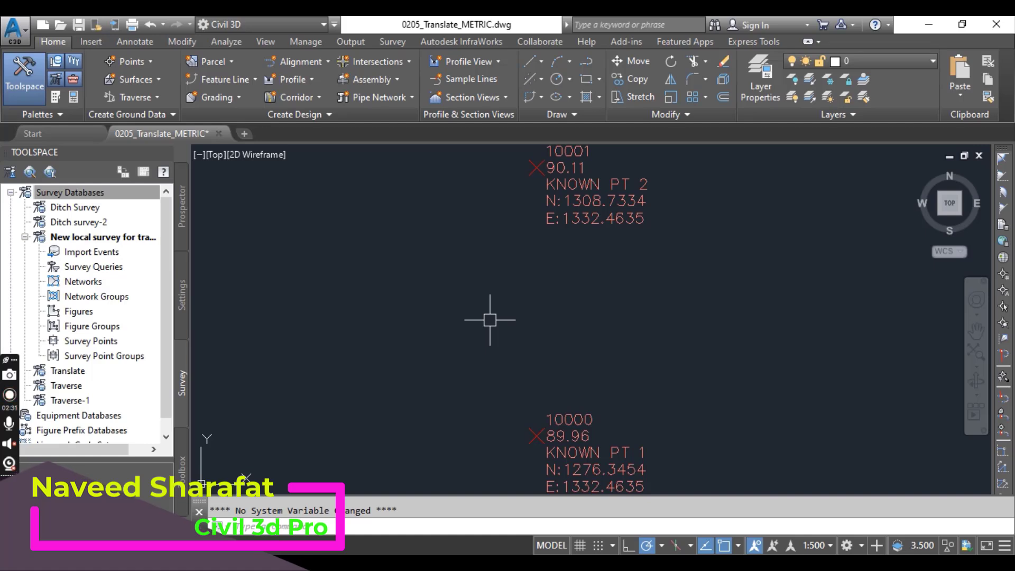
# Step: Add a network called 'translation' under the new database's Networks collection
pyautogui.click(69, 238)
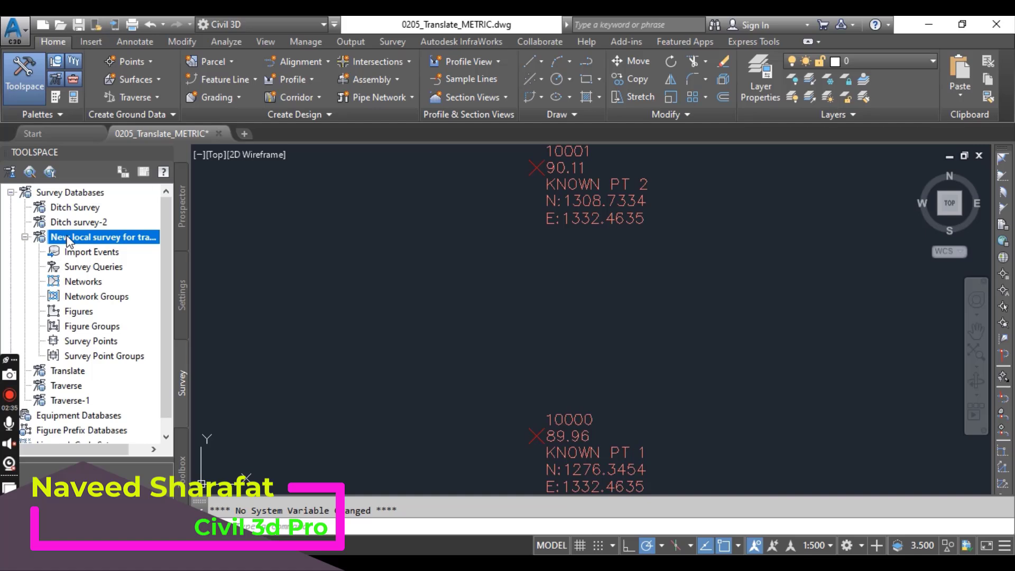
pyautogui.click(90, 284)
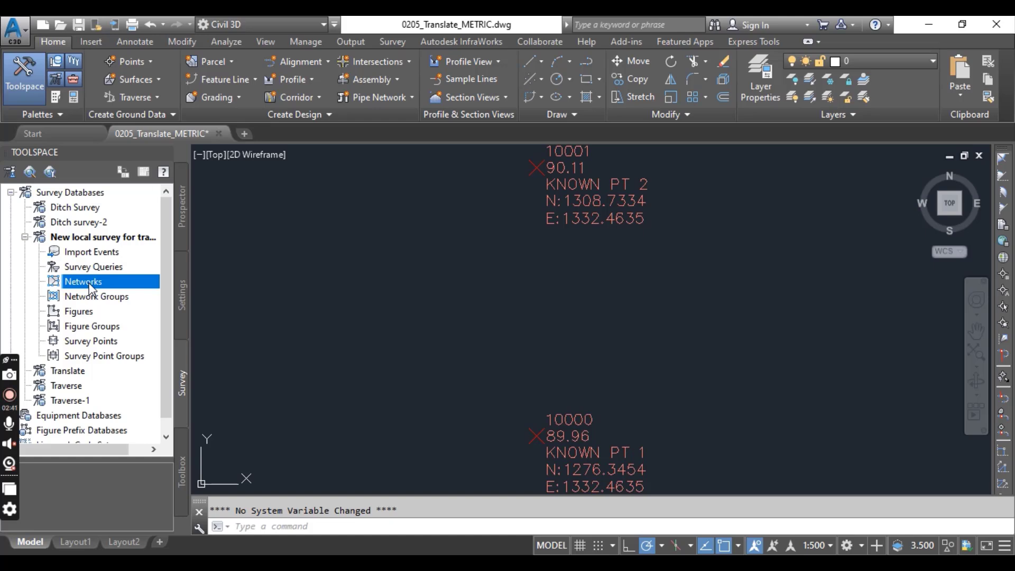
pyautogui.rightClick(89, 285)
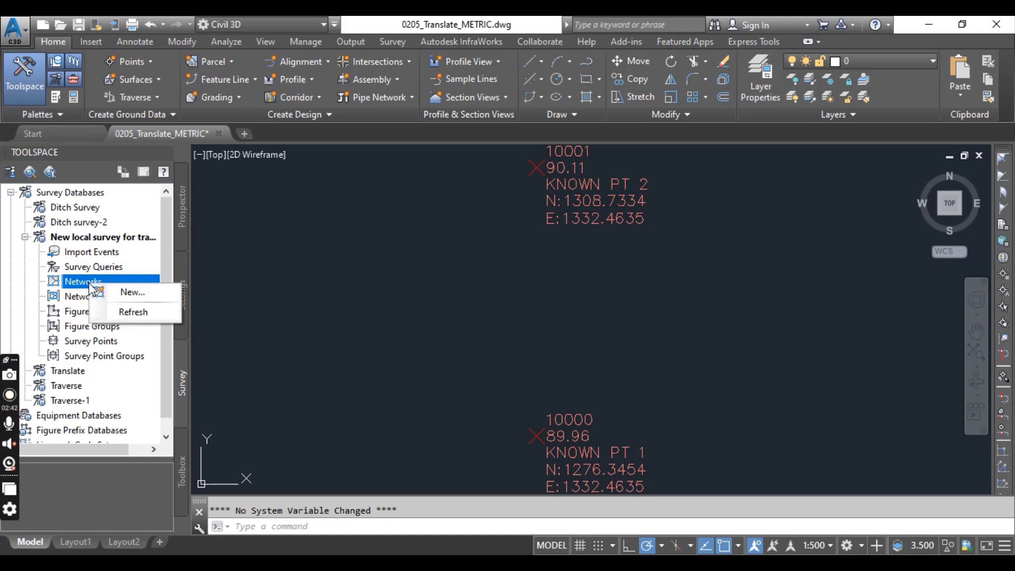
pyautogui.click(133, 293)
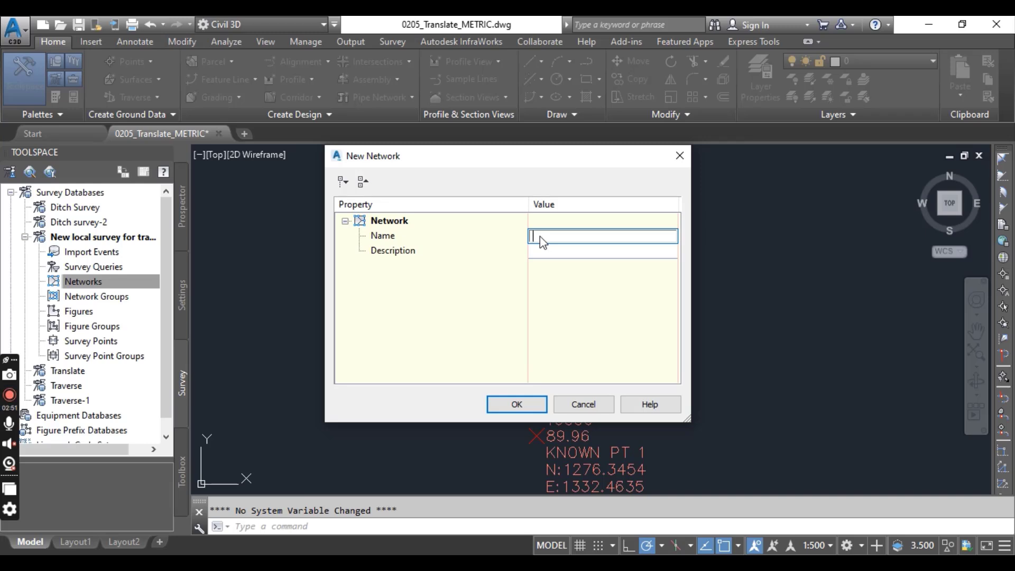
pyautogui.write('translation')
pyautogui.click(526, 403)
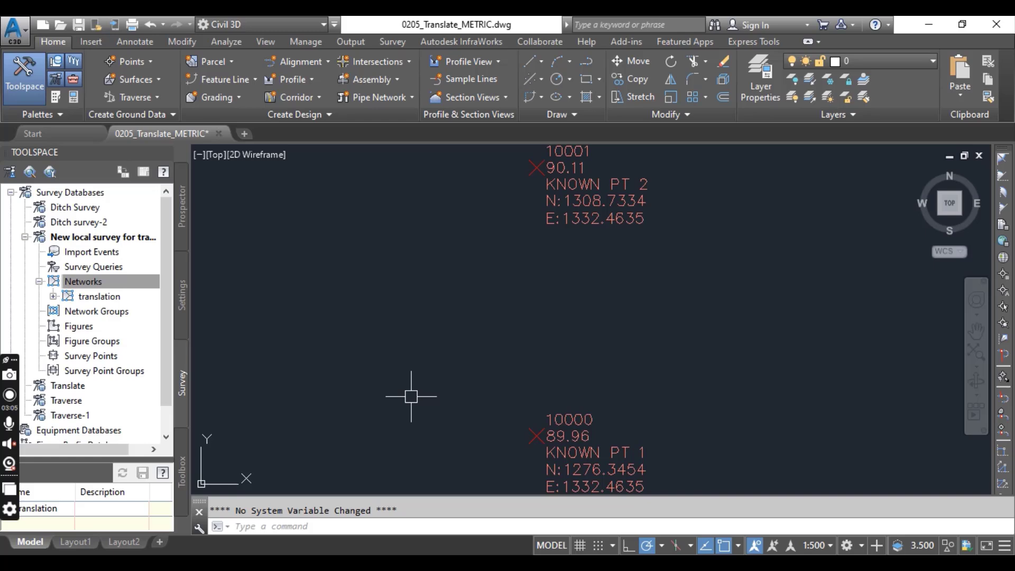
# Step: Choose 0205_Translate_METRIC.txt as the point file to import into the translation network
pyautogui.click(54, 298)
pyautogui.click(54, 298)
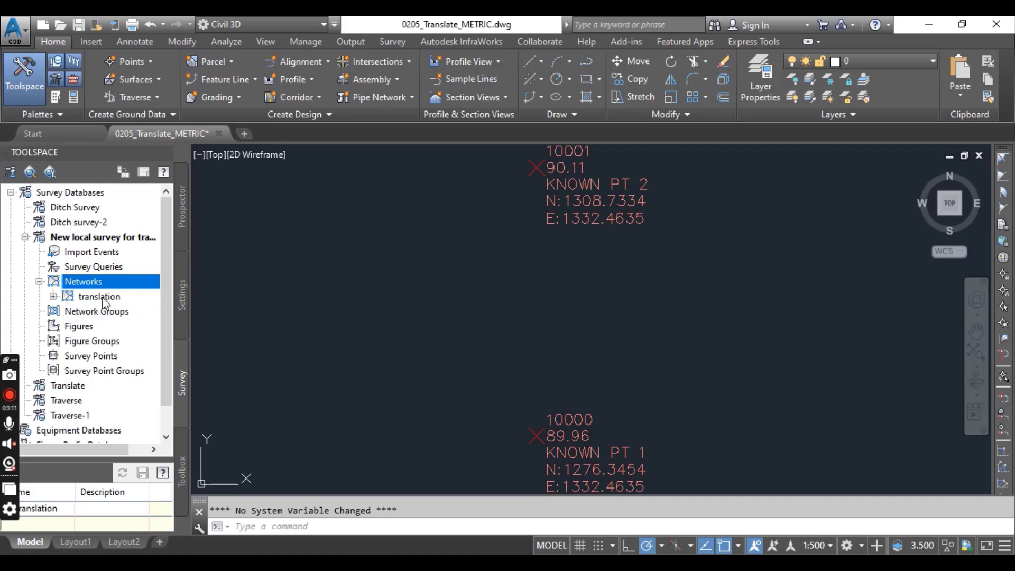
pyautogui.rightClick(103, 297)
pyautogui.moveTo(141, 389)
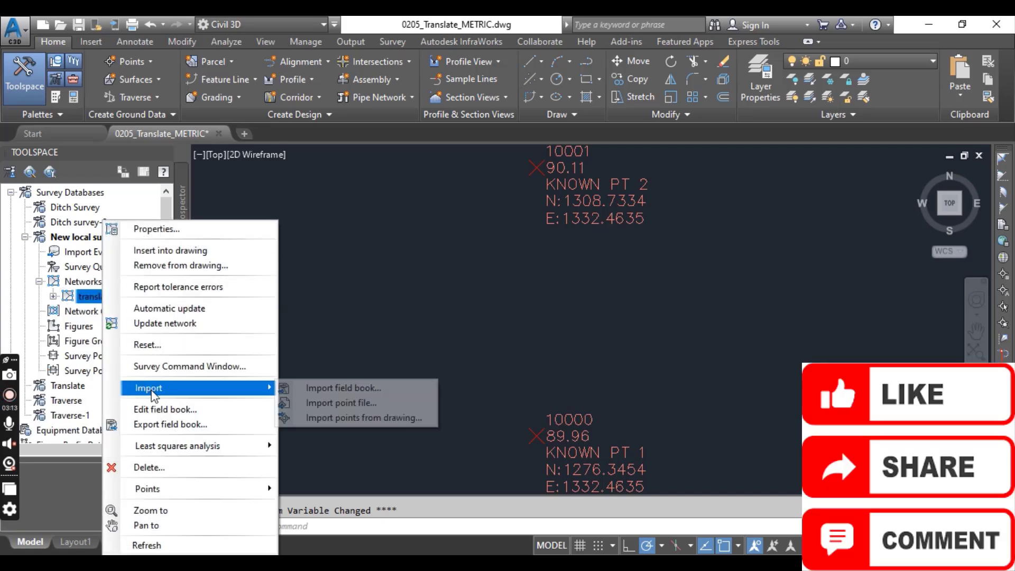
pyautogui.click(341, 405)
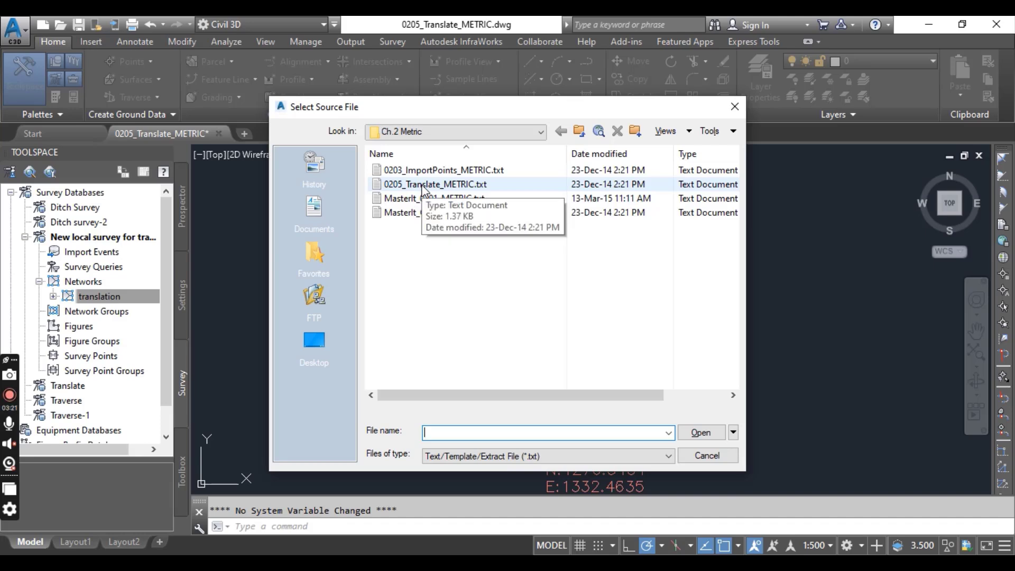
pyautogui.click(424, 186)
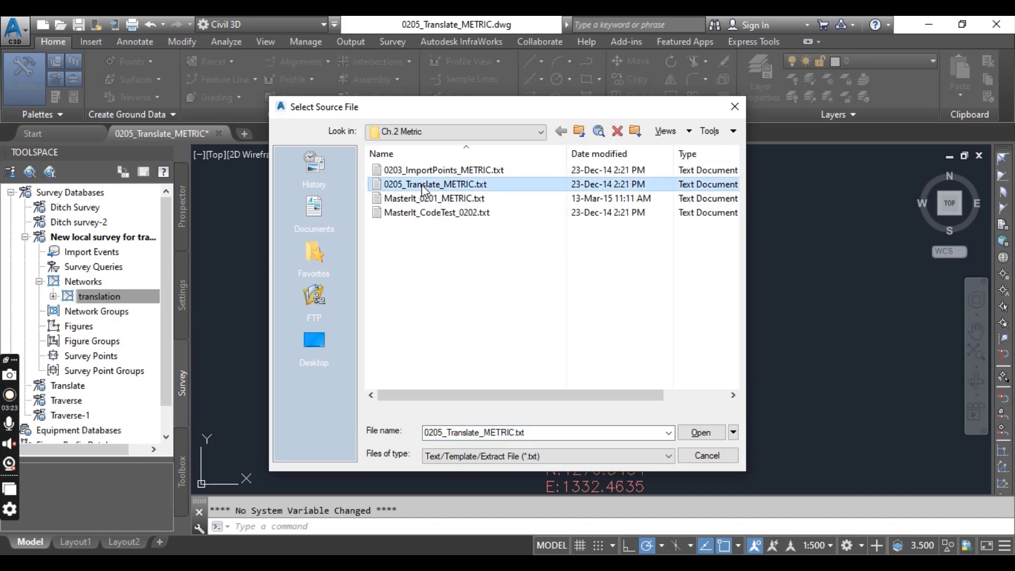
pyautogui.click(701, 435)
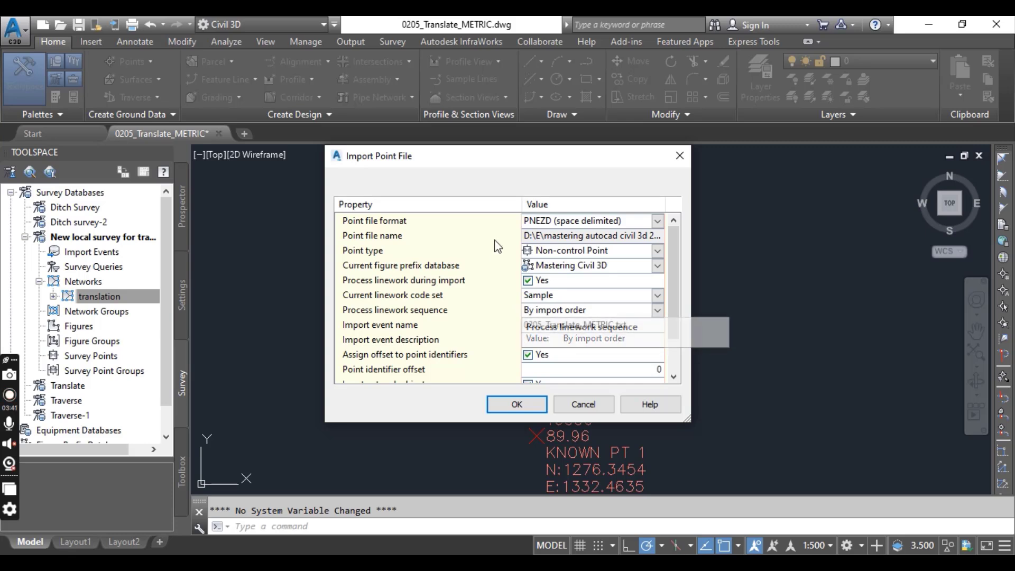
# Step: Import the points with PNEZD (space delimited) format, which triggers a line 1 parsing error
pyautogui.click(557, 223)
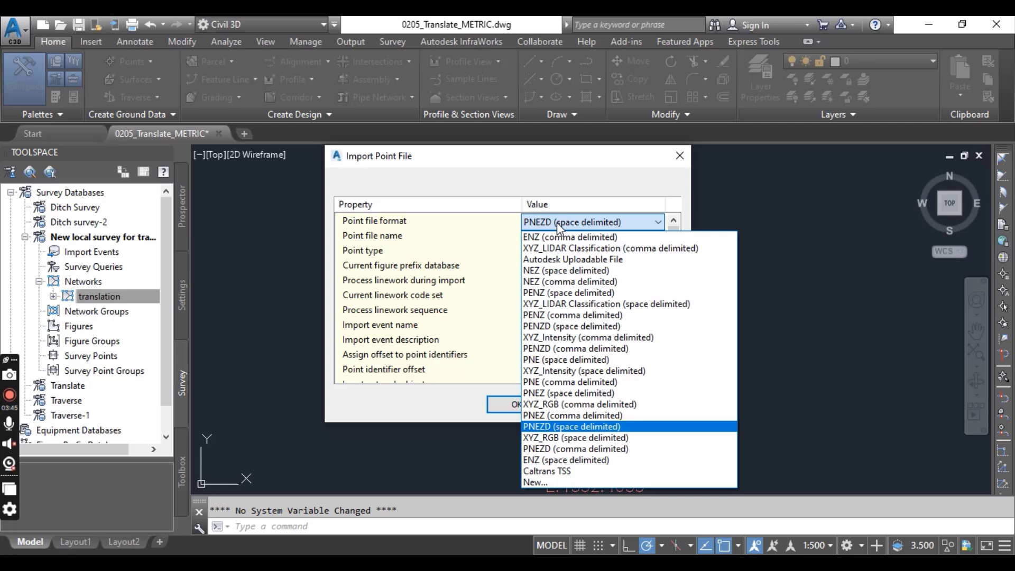
pyautogui.click(557, 223)
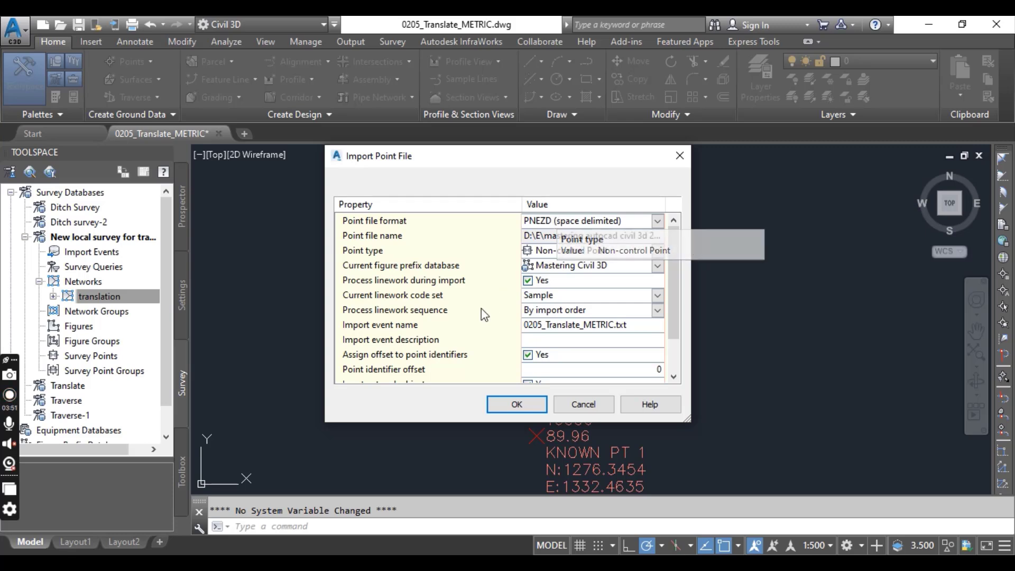
pyautogui.scroll(-1, 481, 309)
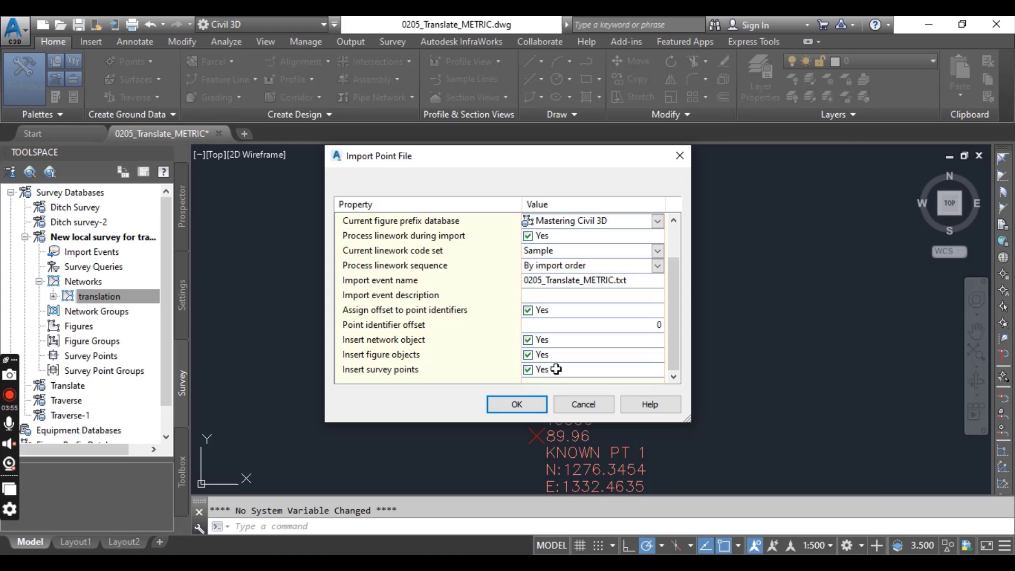
pyautogui.click(529, 400)
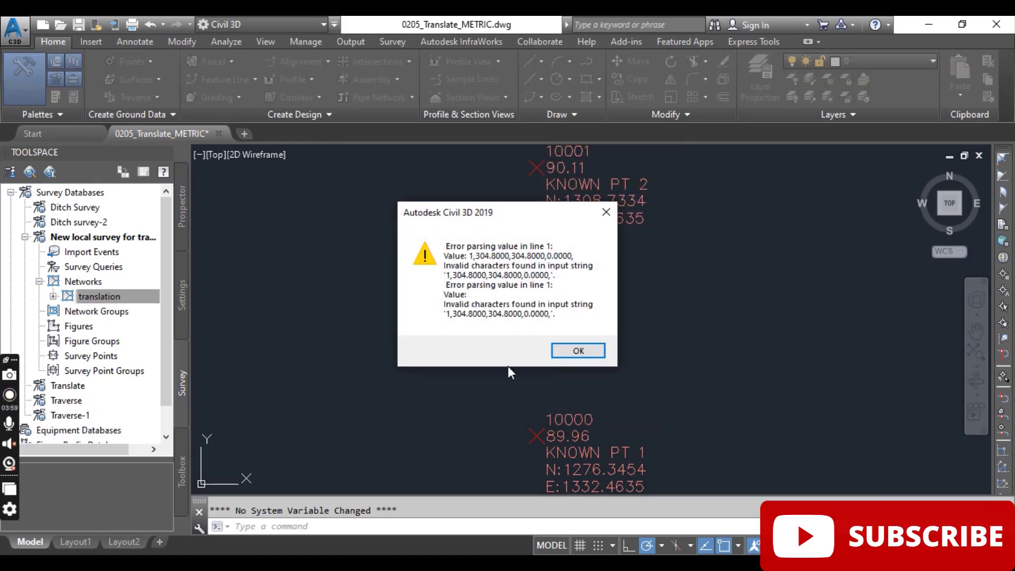
pyautogui.click(604, 214)
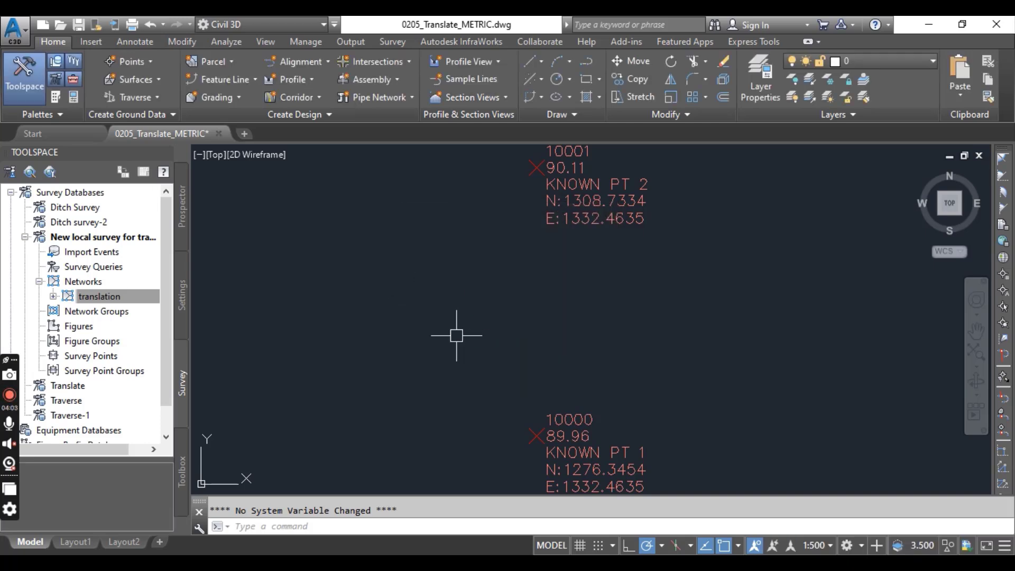
pyautogui.scroll(-2, 461, 359)
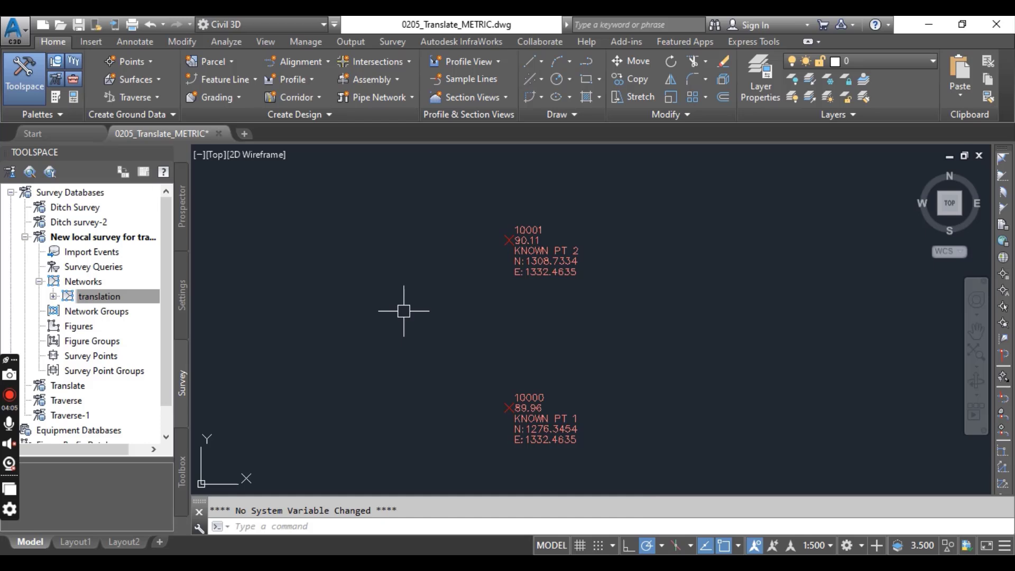
pyautogui.scroll(4, 463, 359)
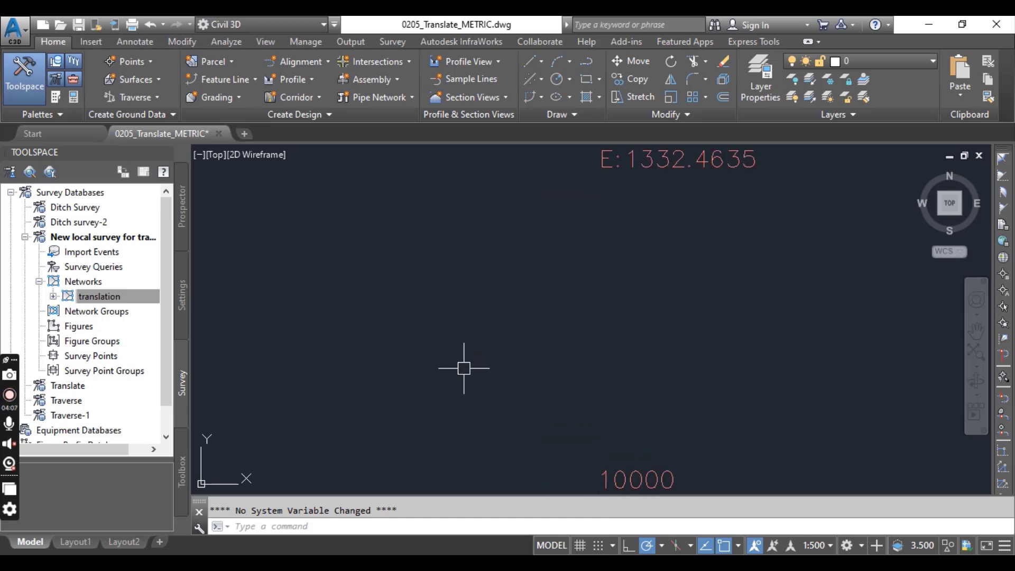
pyautogui.scroll(-5, 475, 343)
pyautogui.scroll(4, 467, 335)
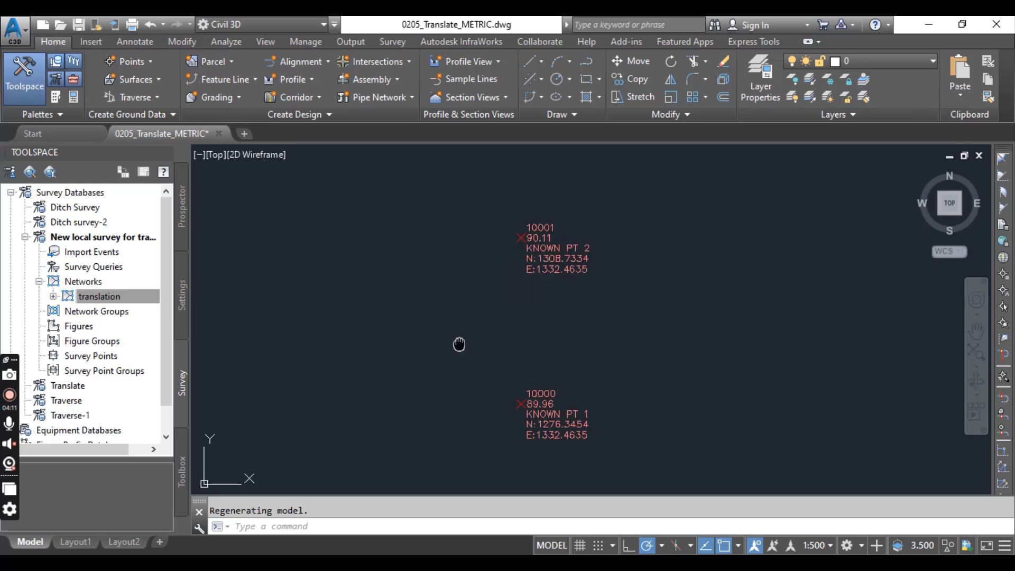
pyautogui.scroll(2, 486, 335)
pyautogui.scroll(-2, 505, 344)
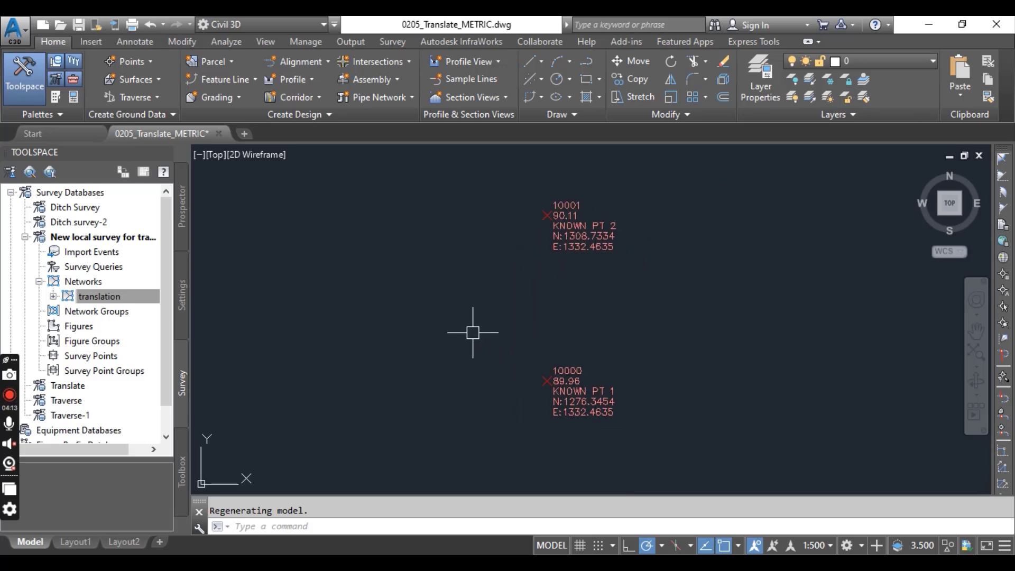
pyautogui.scroll(2, 476, 332)
pyautogui.scroll(-2, 478, 331)
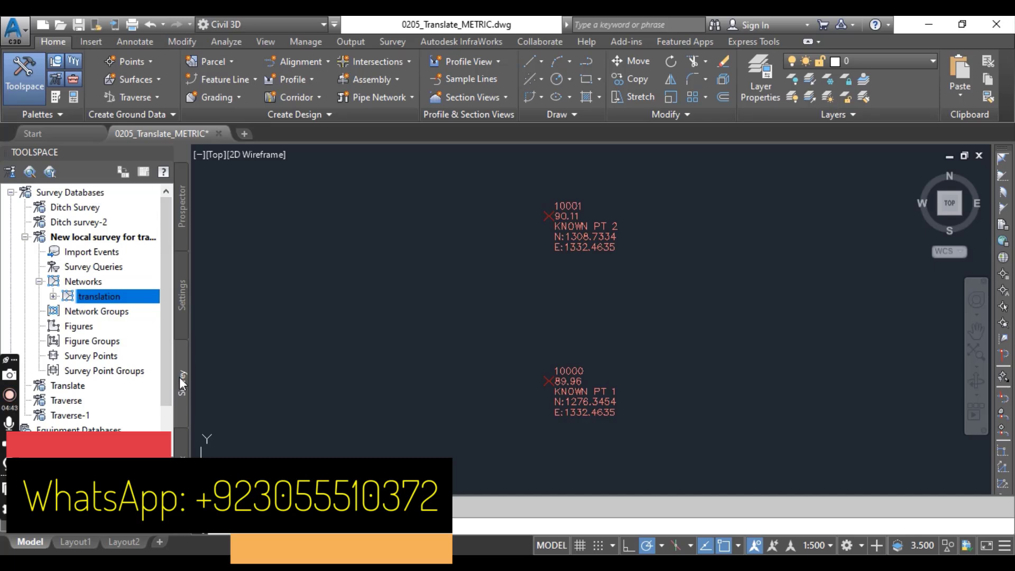
# Step: Start translating the survey database with base point Easting 1000, Northing 1000
pyautogui.click(98, 238)
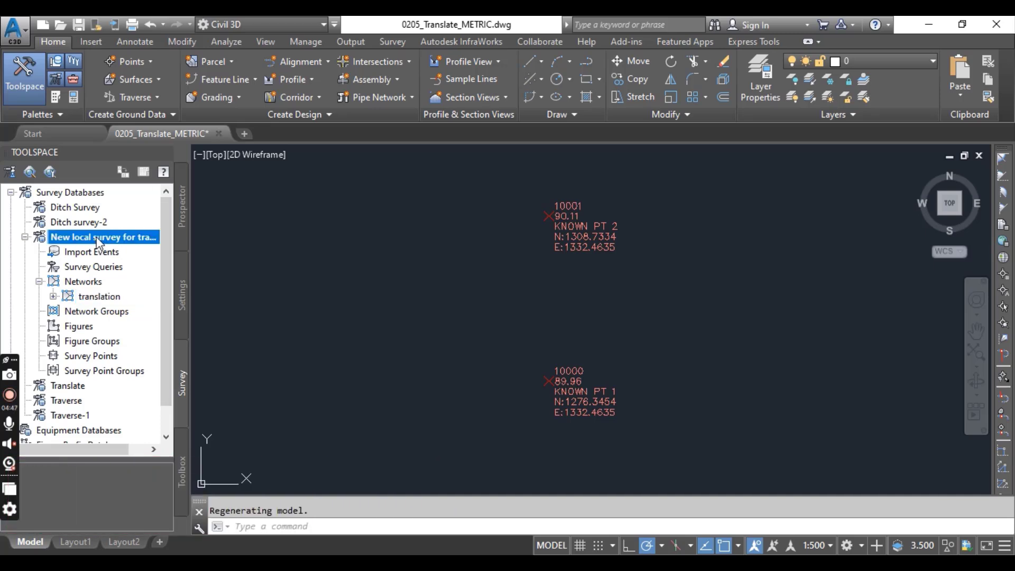
pyautogui.rightClick(96, 238)
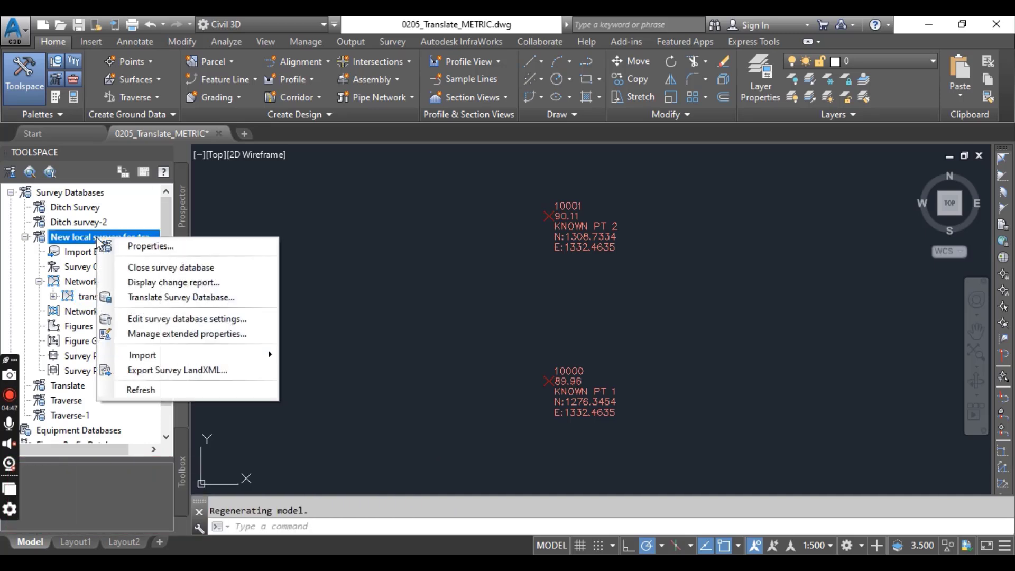
pyautogui.click(153, 299)
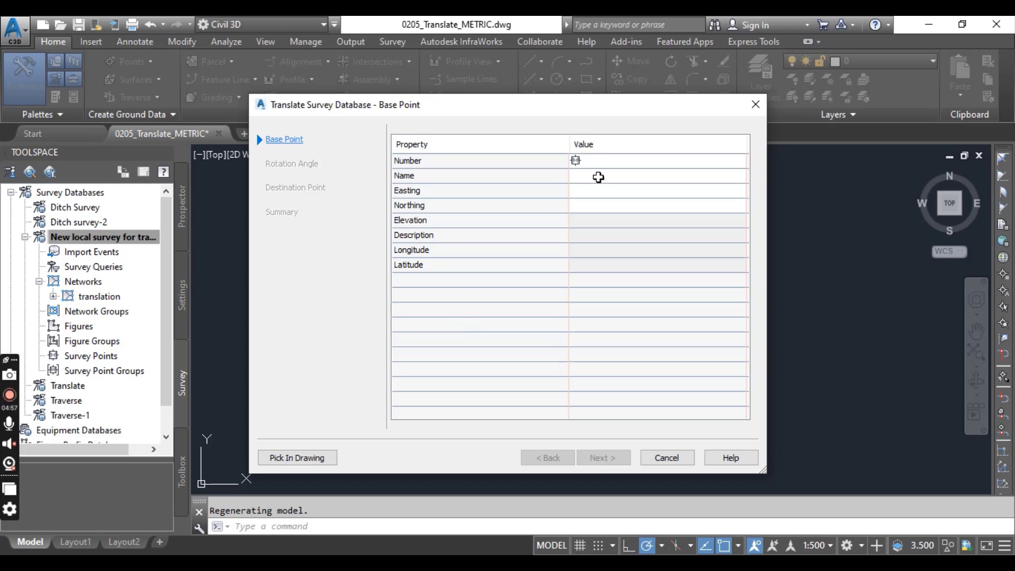
pyautogui.click(637, 164)
pyautogui.click(648, 194)
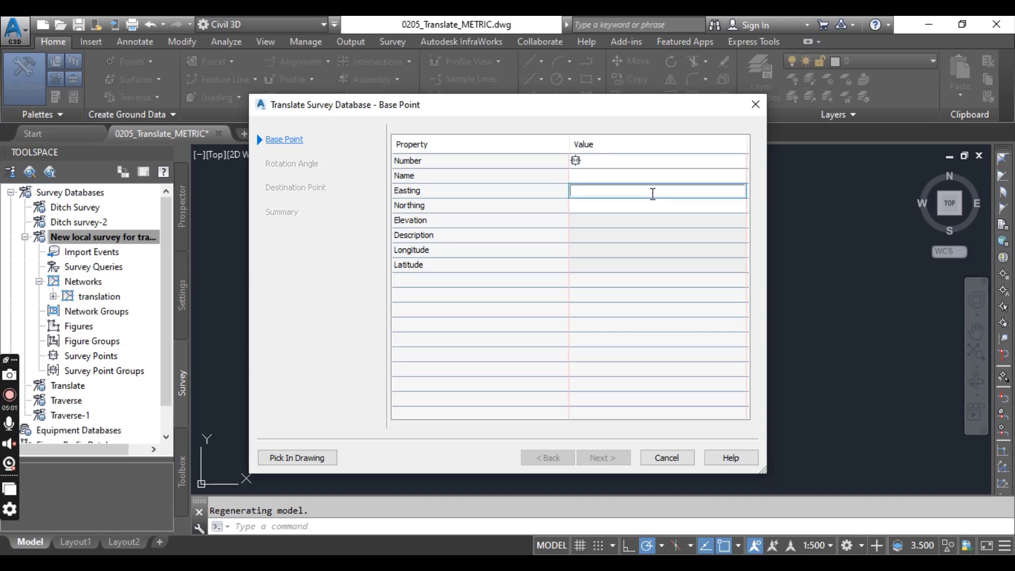
pyautogui.write('1000')
pyautogui.click(675, 208)
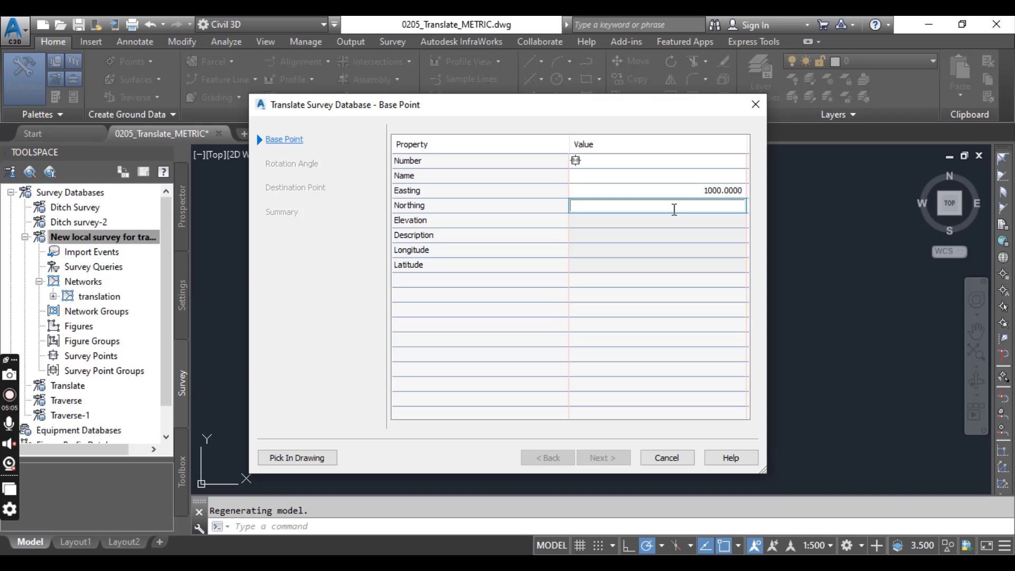
pyautogui.write('1000')
pyautogui.click(694, 227)
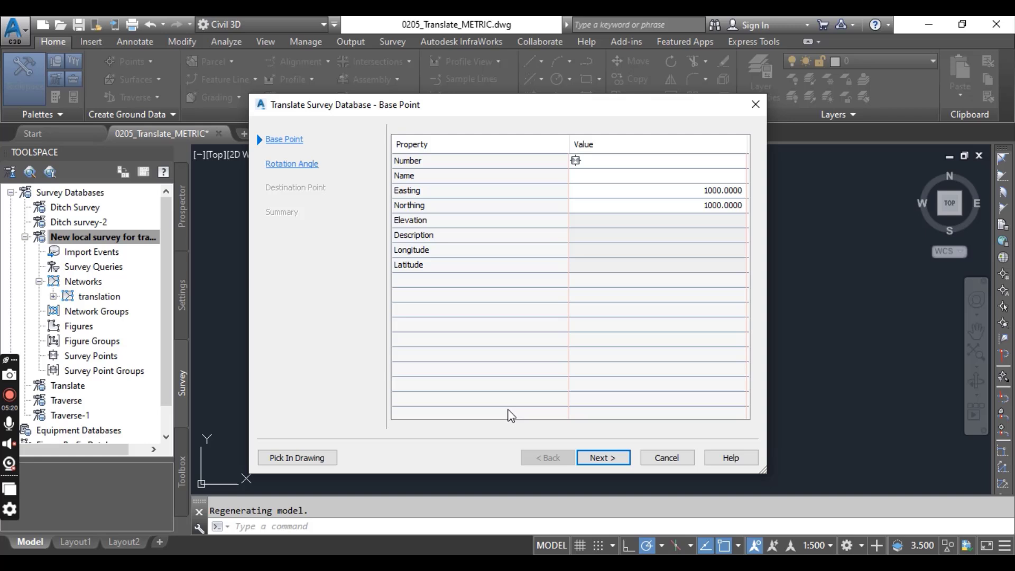
pyautogui.click(601, 457)
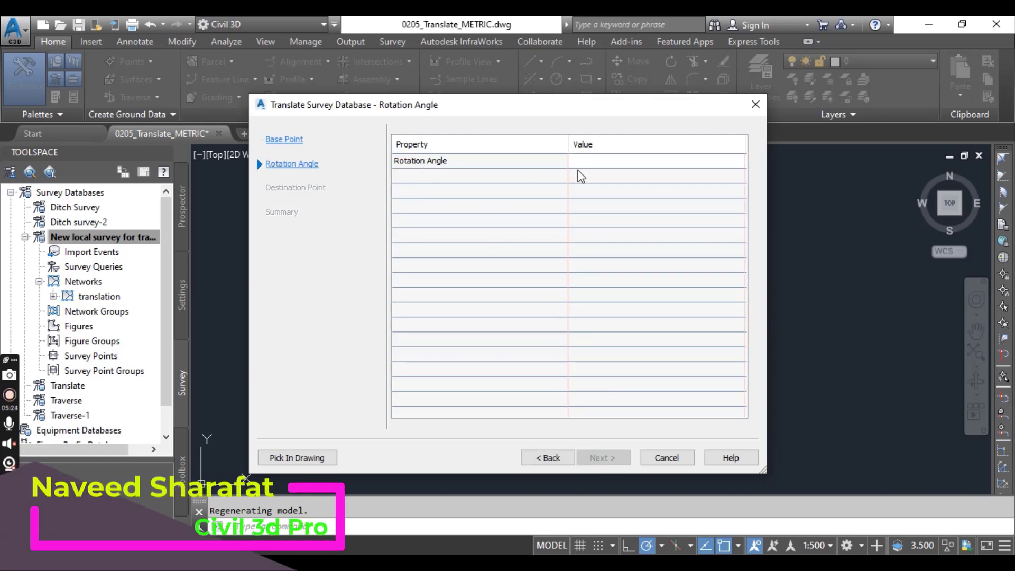
# Step: Pick directions 10001→10000 and 10000→10001 in the drawing for a 180° rotation
pyautogui.click(330, 458)
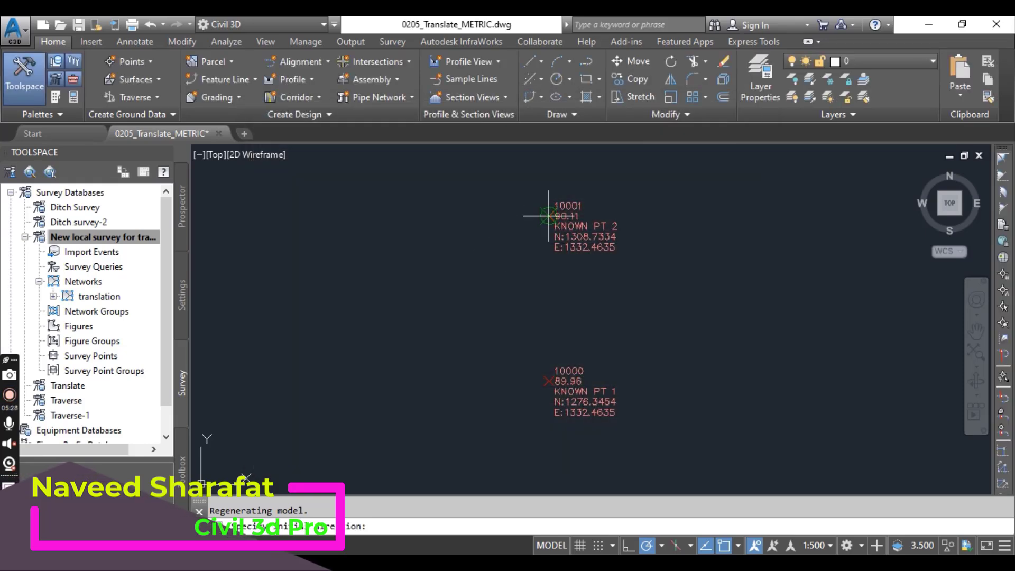
pyautogui.scroll(2, 545, 221)
pyautogui.click(550, 212)
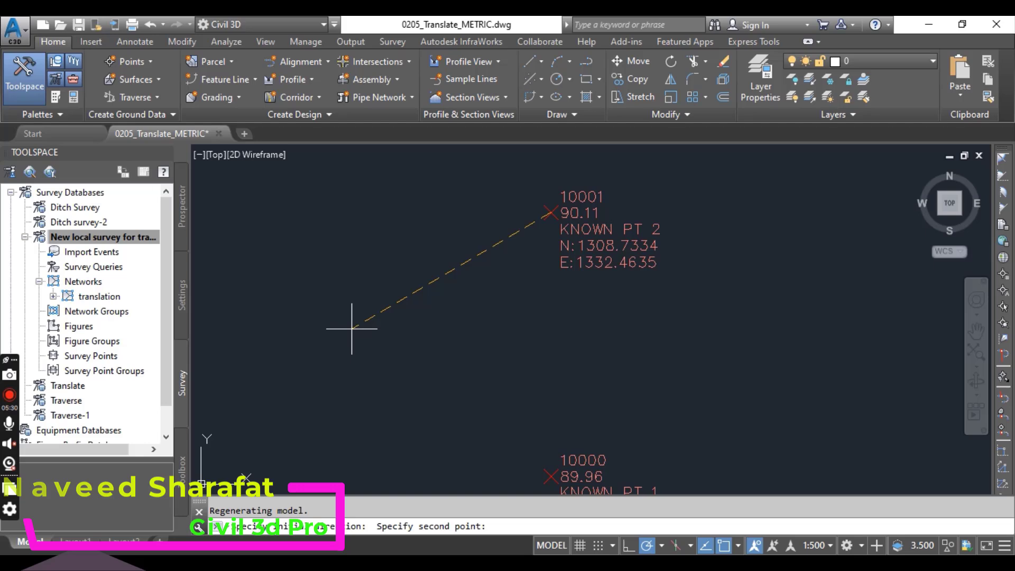
pyautogui.moveTo(453, 367); pyautogui.dragTo(437, 273, button='middle')
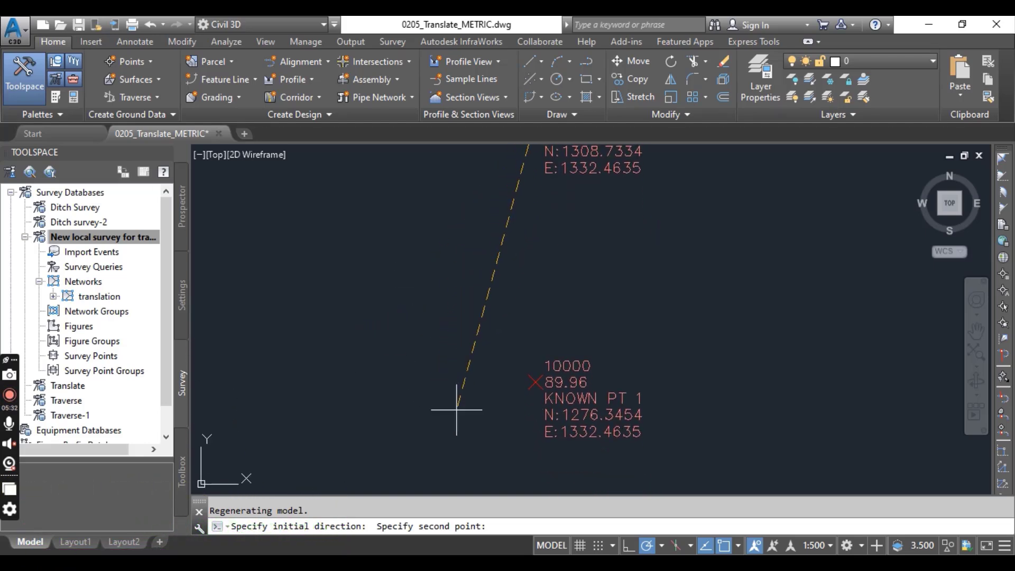
pyautogui.click(535, 380)
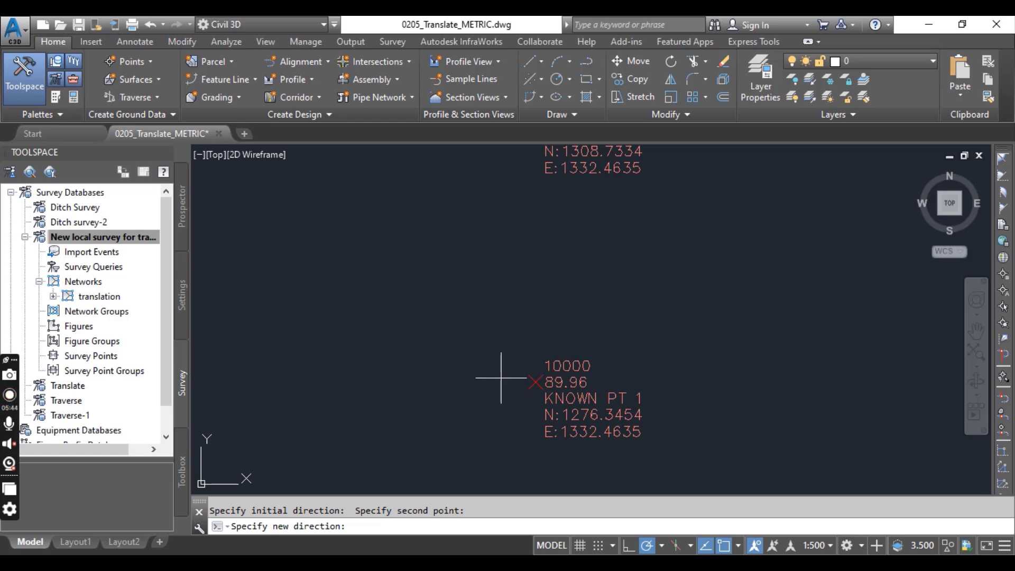
pyautogui.click(535, 382)
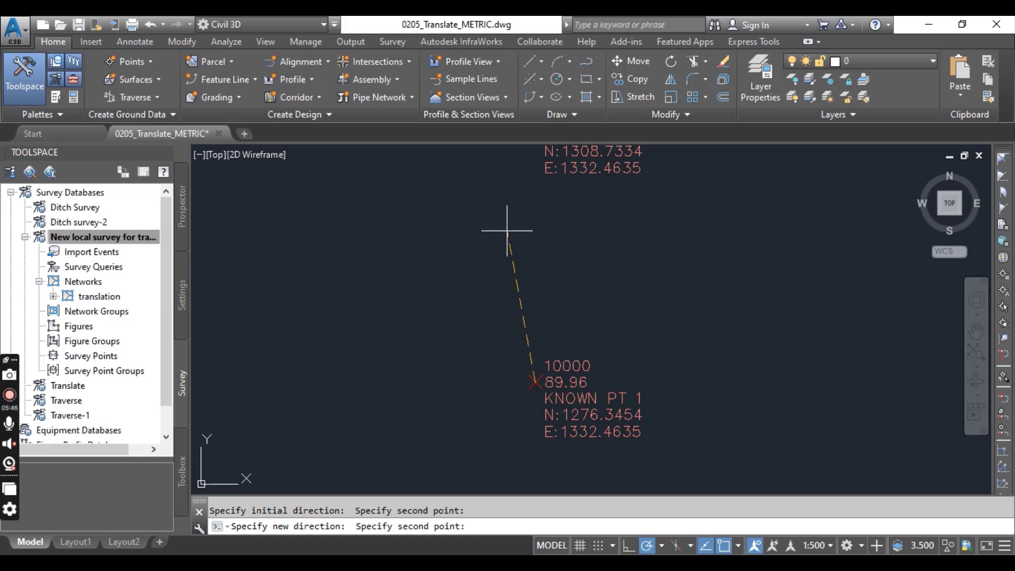
pyautogui.moveTo(509, 227); pyautogui.dragTo(512, 319, button='middle')
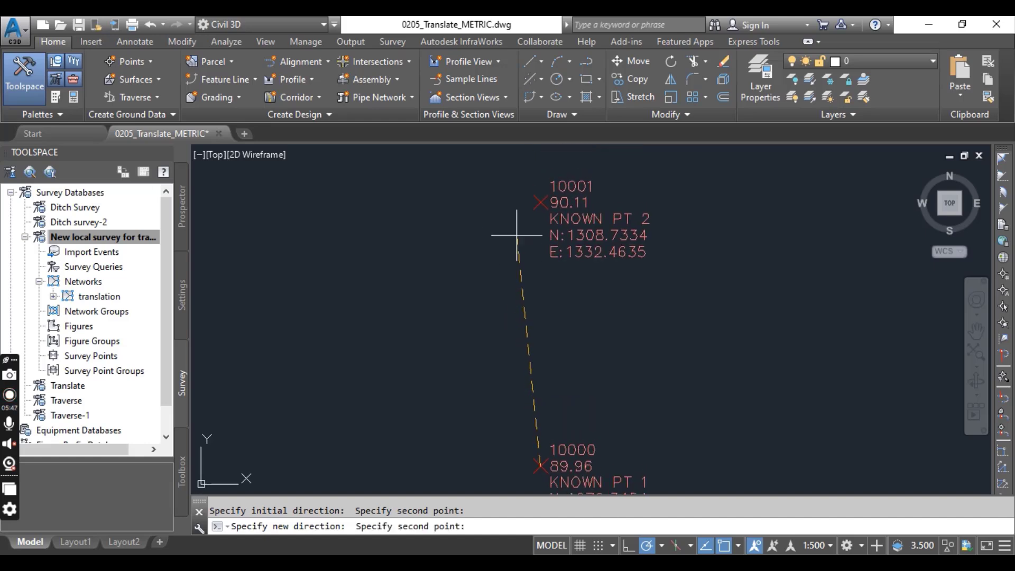
pyautogui.click(540, 202)
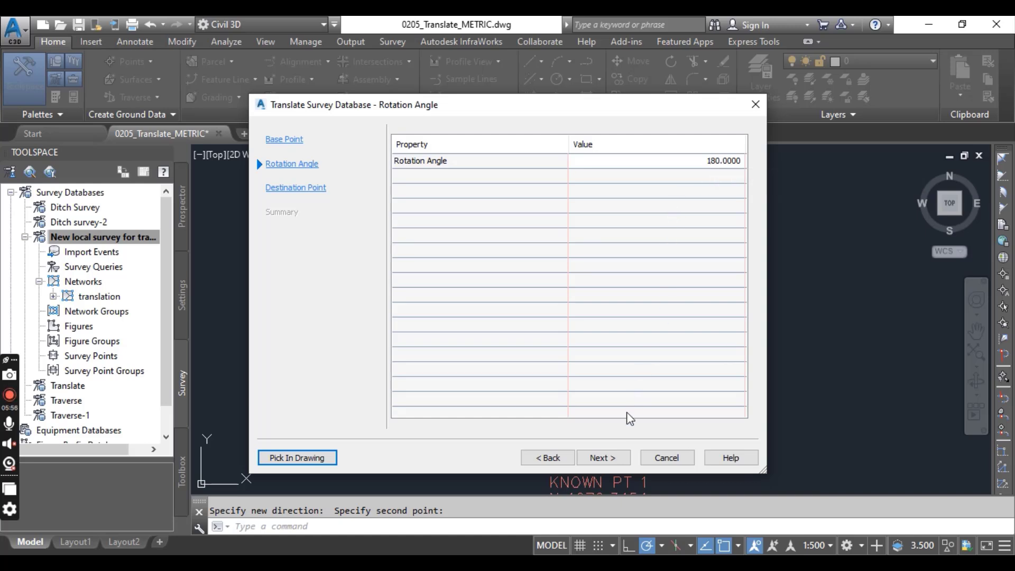
# Step: Snap the destination to point 10000 (4371.5995, 4187.4849) and view the Summary
pyautogui.click(603, 457)
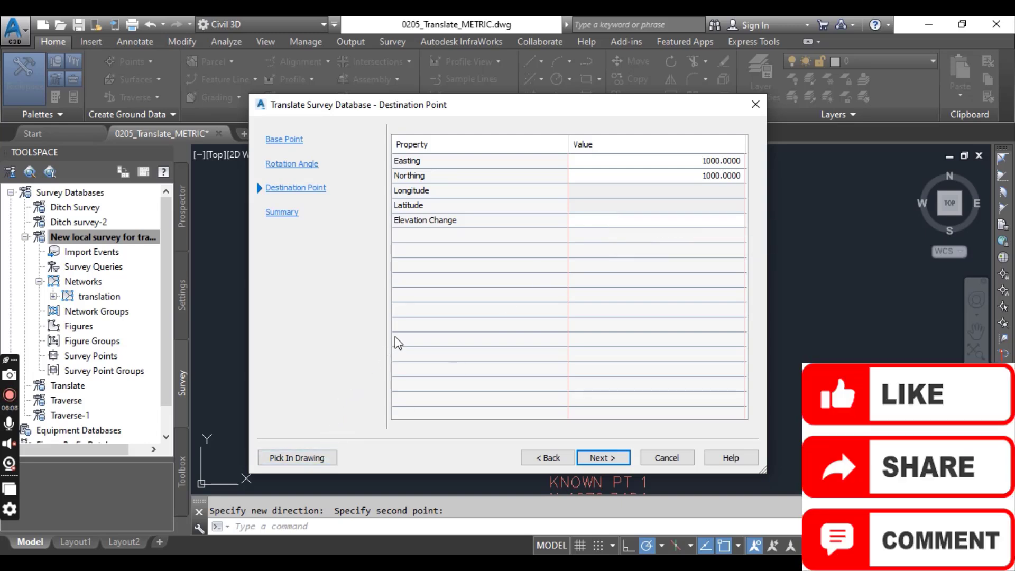
pyautogui.click(296, 458)
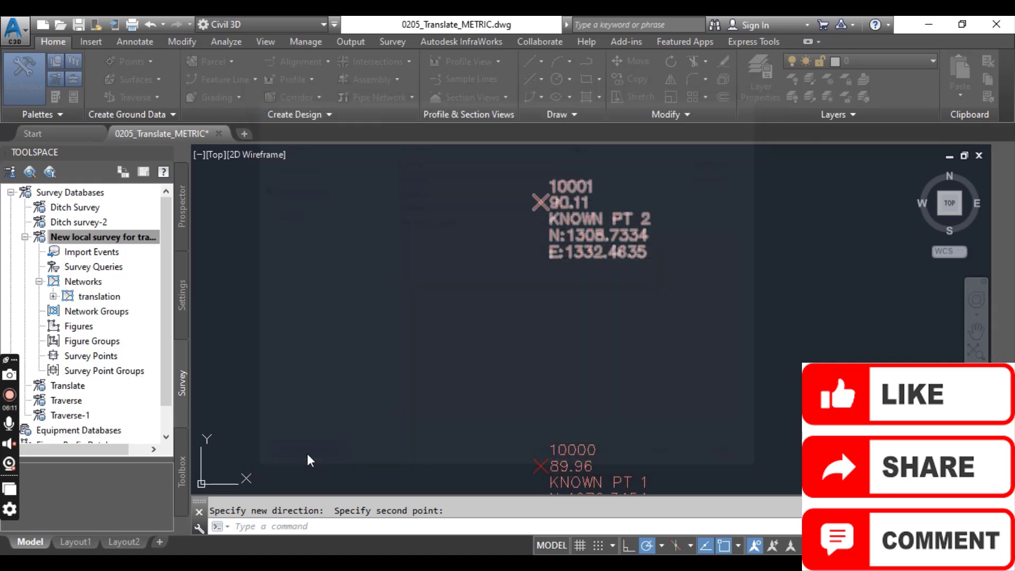
pyautogui.click(541, 465)
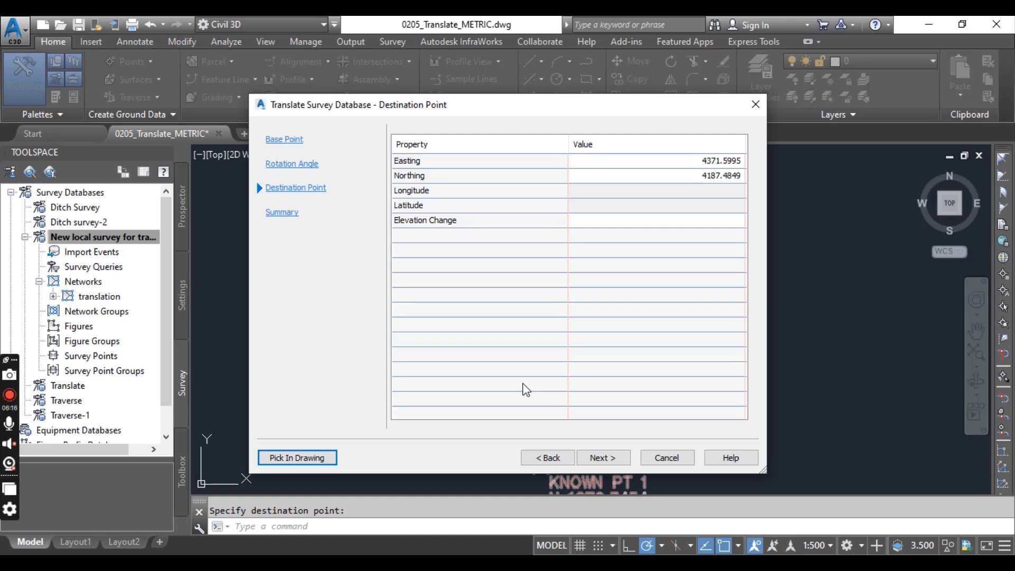
pyautogui.click(288, 213)
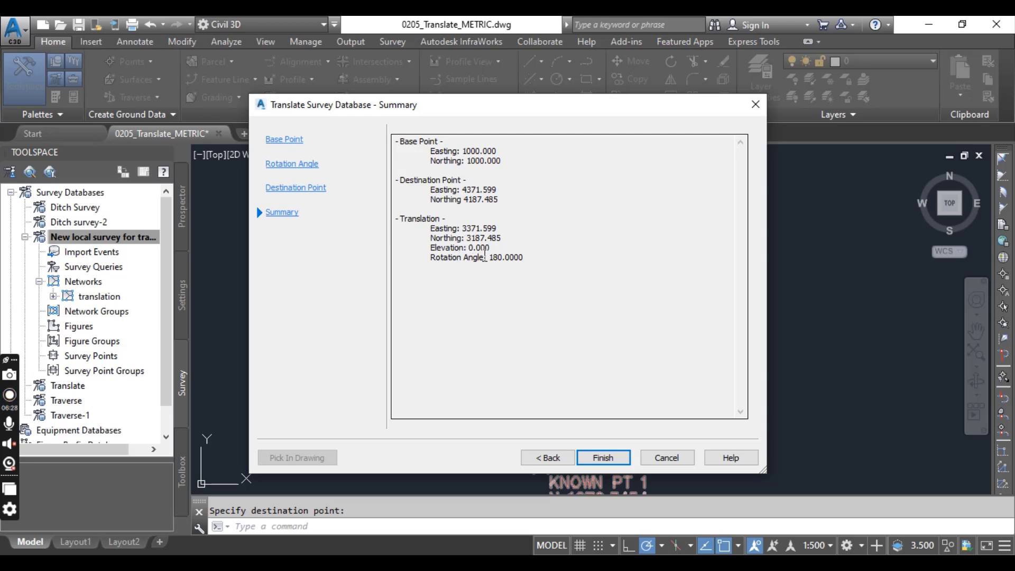
# Step: Finish the translation and bring KNOWN PT 1's new coordinates into view
pyautogui.moveTo(430, 228); pyautogui.dragTo(514, 258)
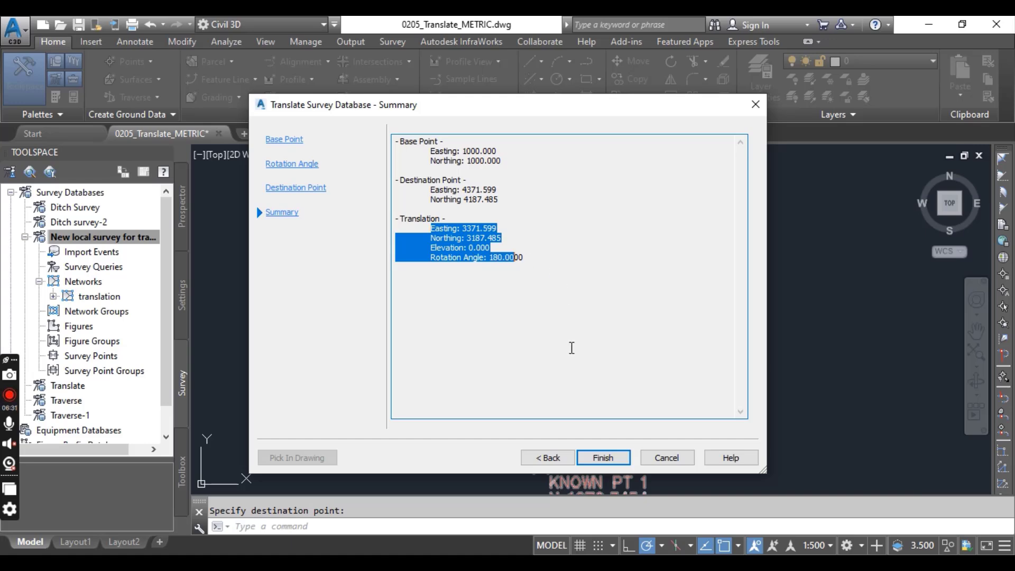
pyautogui.click(601, 456)
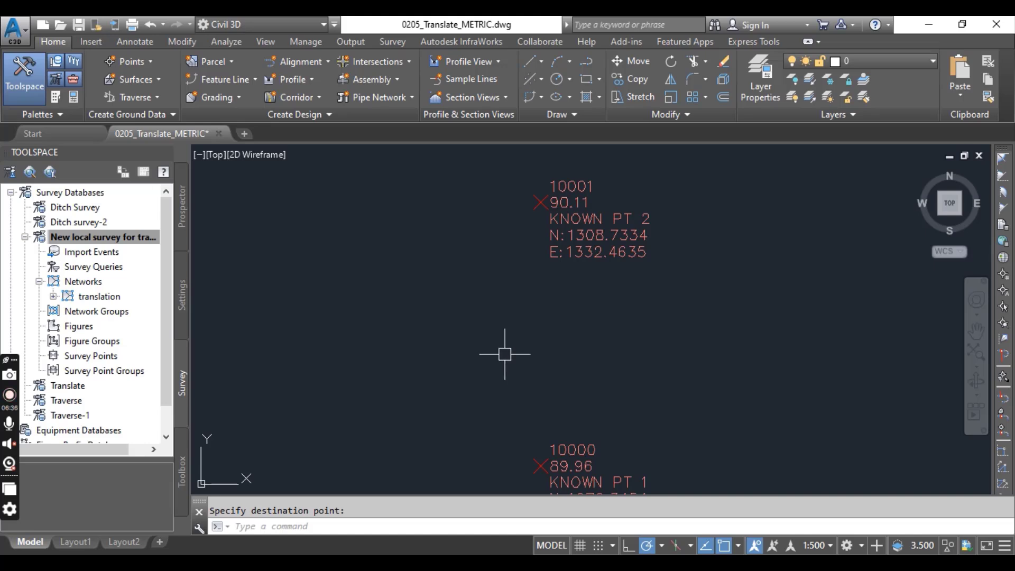
pyautogui.moveTo(502, 351); pyautogui.dragTo(499, 315, button='middle')
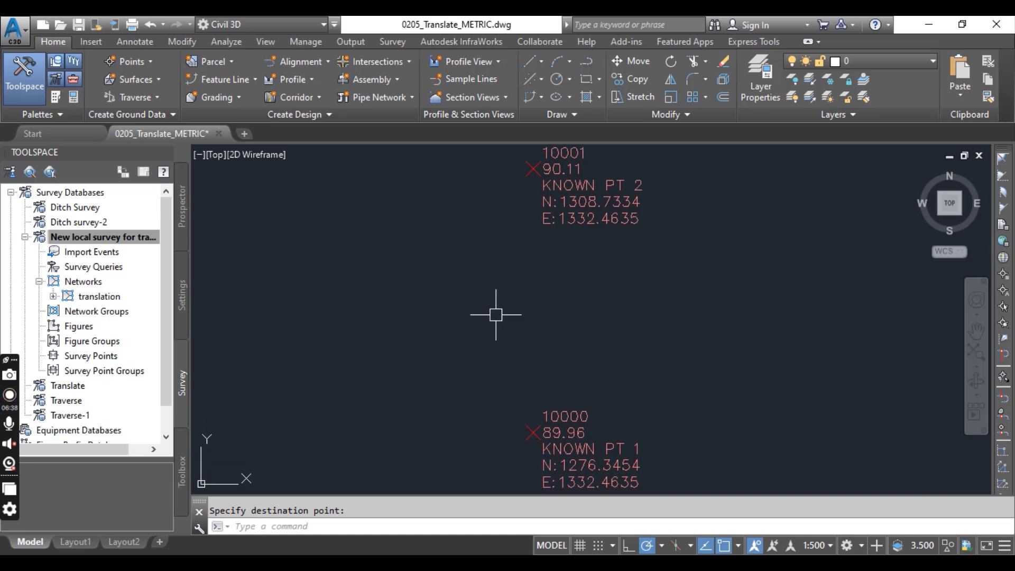
pyautogui.scroll(-4, 496, 315)
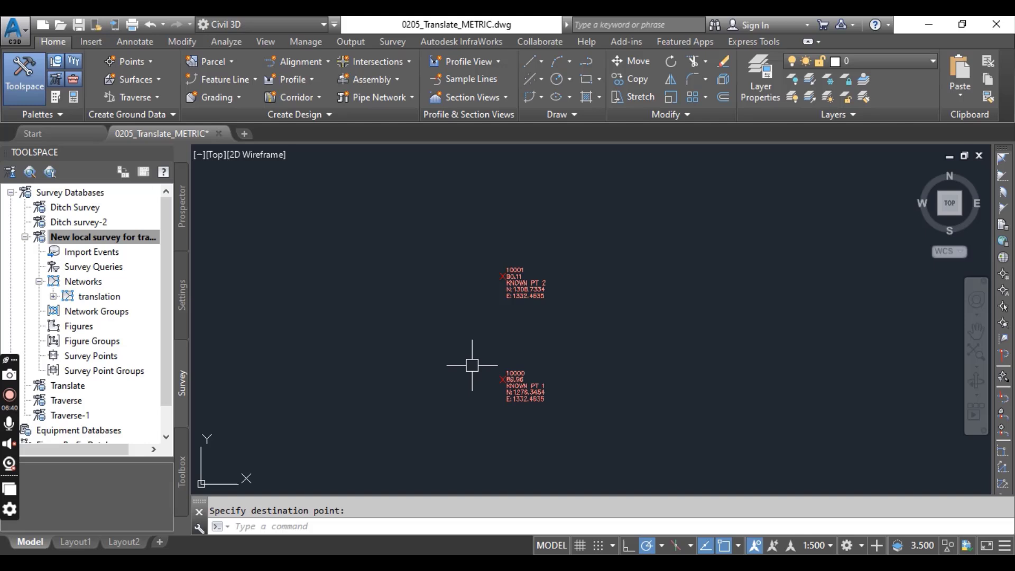
# Step: Pan and zoom around points 10000 and 10001 to check their translated positions
pyautogui.moveTo(471, 363); pyautogui.dragTo(559, 350, button='middle')
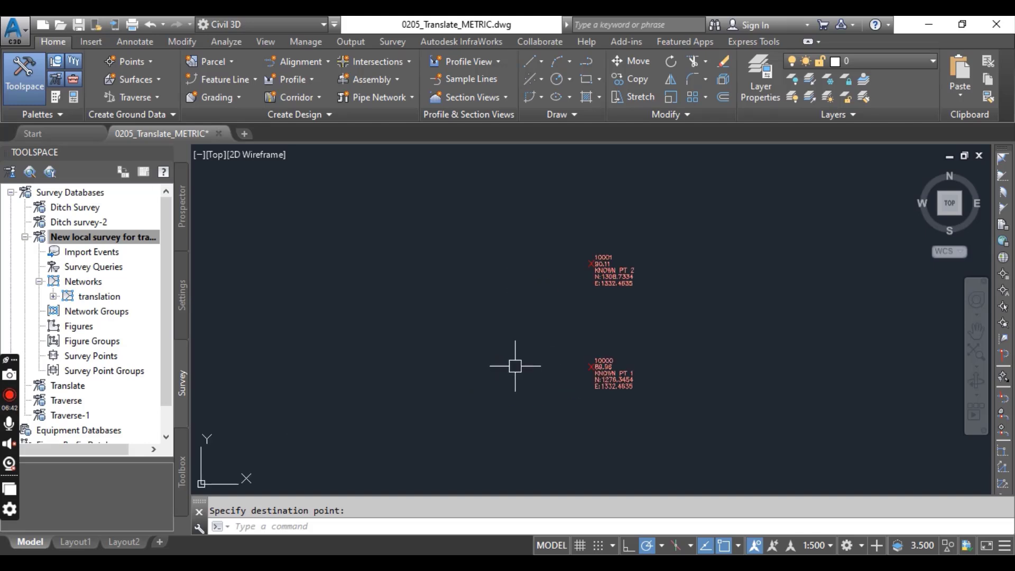
pyautogui.moveTo(494, 363); pyautogui.dragTo(560, 370, button='middle')
pyautogui.scroll(5, 688, 390)
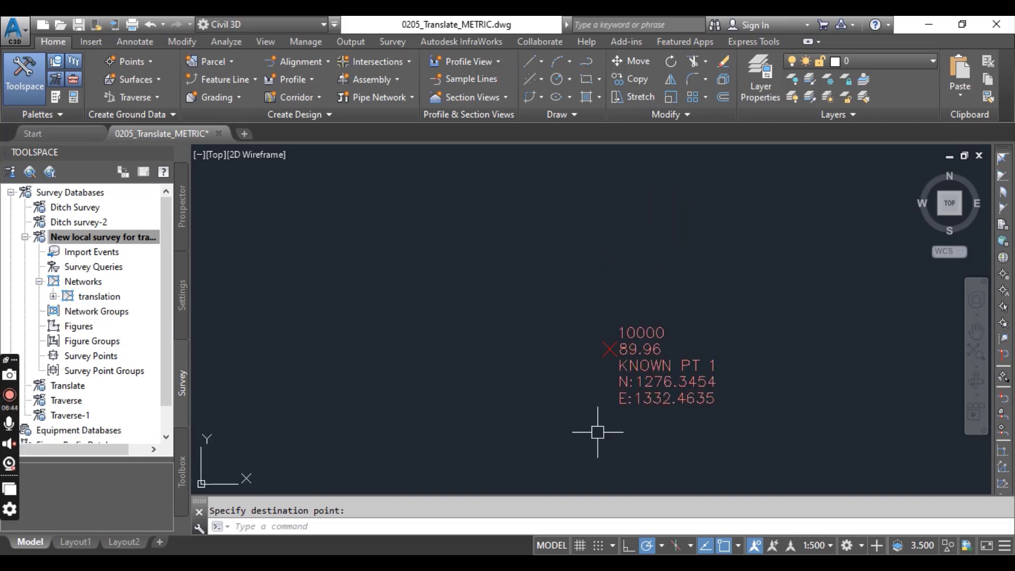
pyautogui.scroll(-3, 597, 423)
pyautogui.moveTo(594, 412); pyautogui.dragTo(613, 396, button='middle')
pyautogui.scroll(-4, 613, 396)
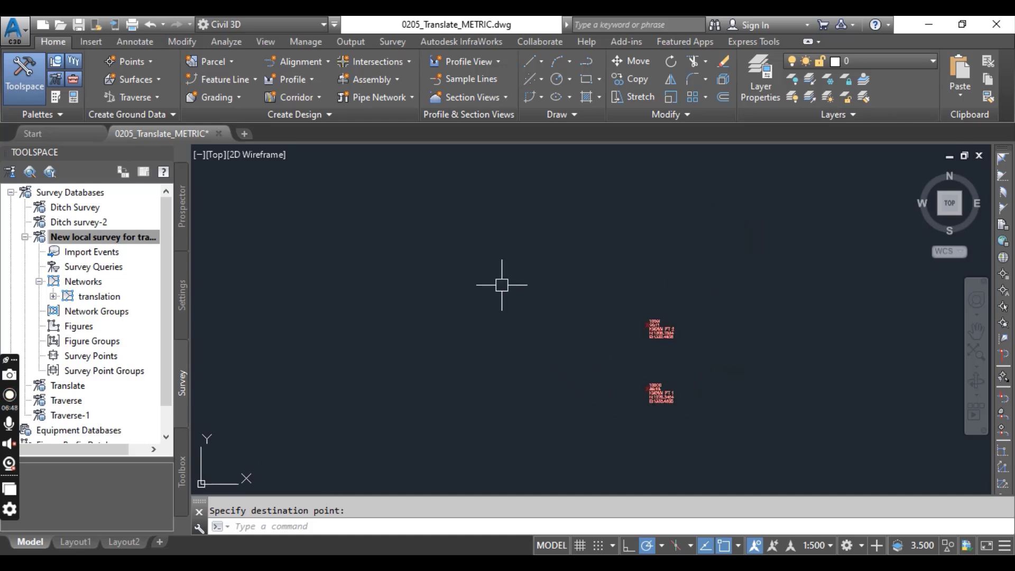
pyautogui.scroll(-2, 467, 335)
pyautogui.moveTo(466, 336); pyautogui.dragTo(592, 320, button='middle')
pyautogui.scroll(4, 578, 328)
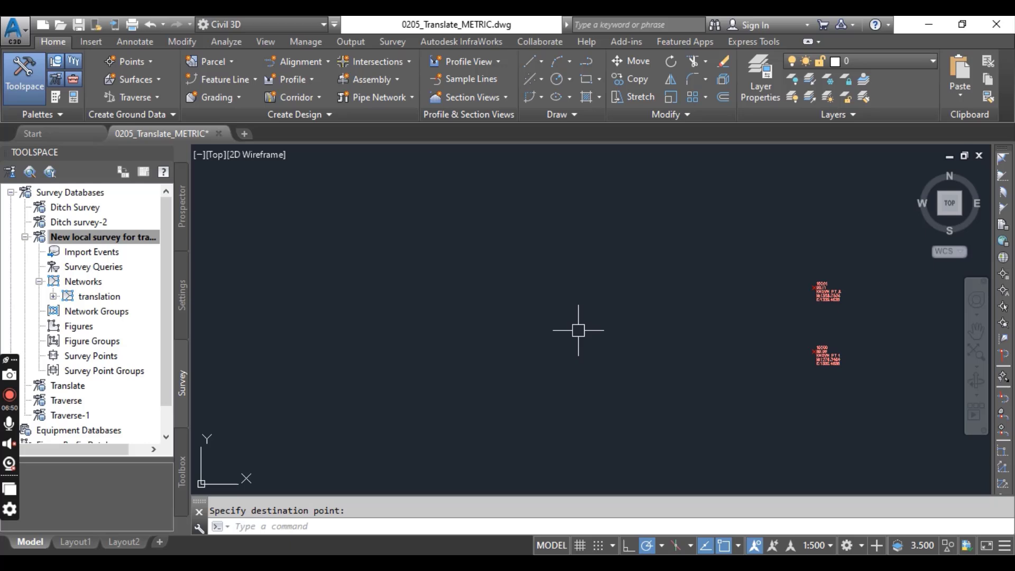